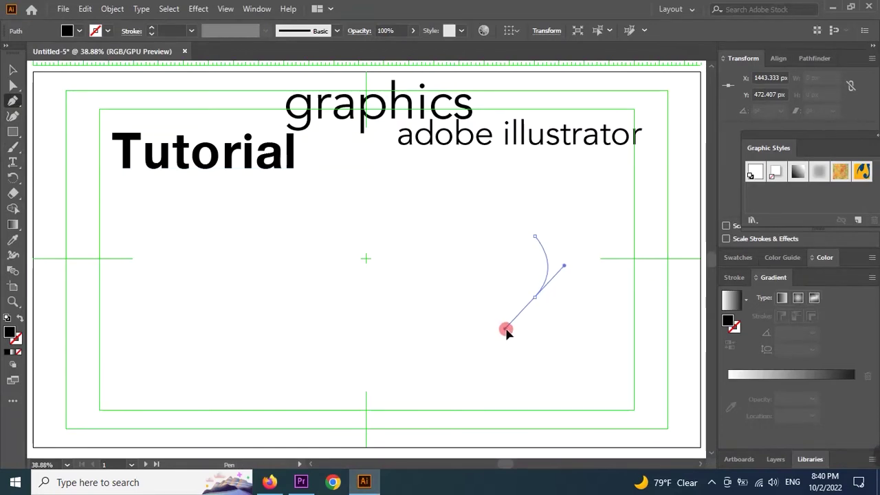
- Draw a closed shape with the Pen tool, about 139 px by 180 px, with matching curved sides for the pencil's eraser end
click(535, 297)
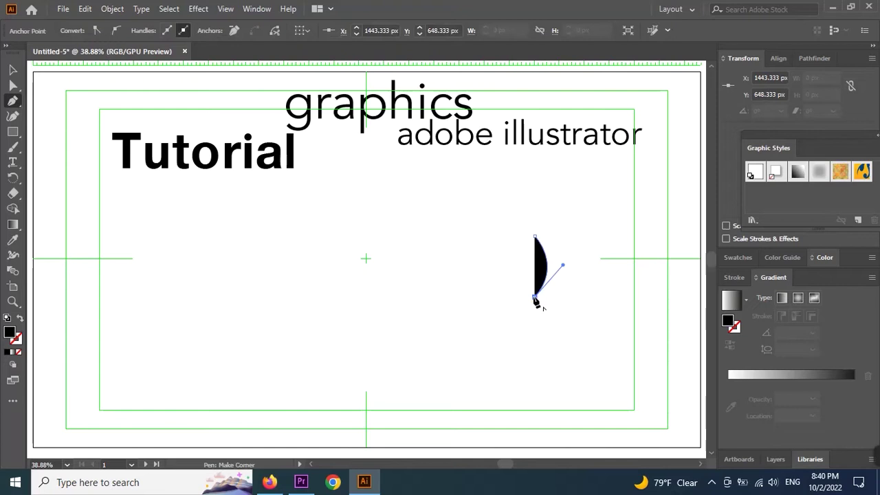
shift+click(574, 299)
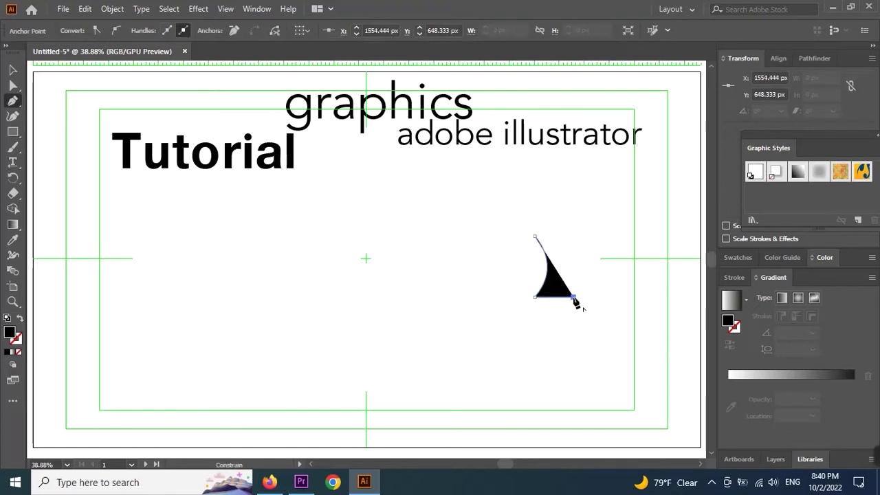
shift+click(574, 236)
drag(574, 236, 551, 211)
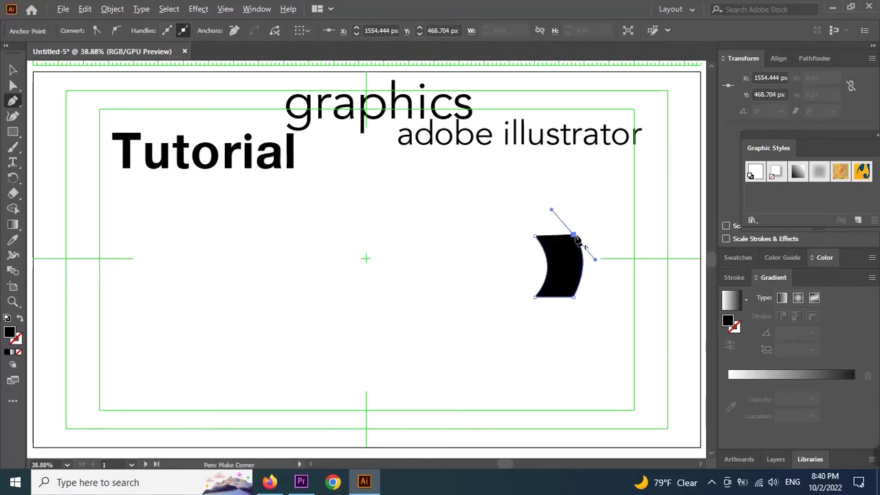
click(574, 236)
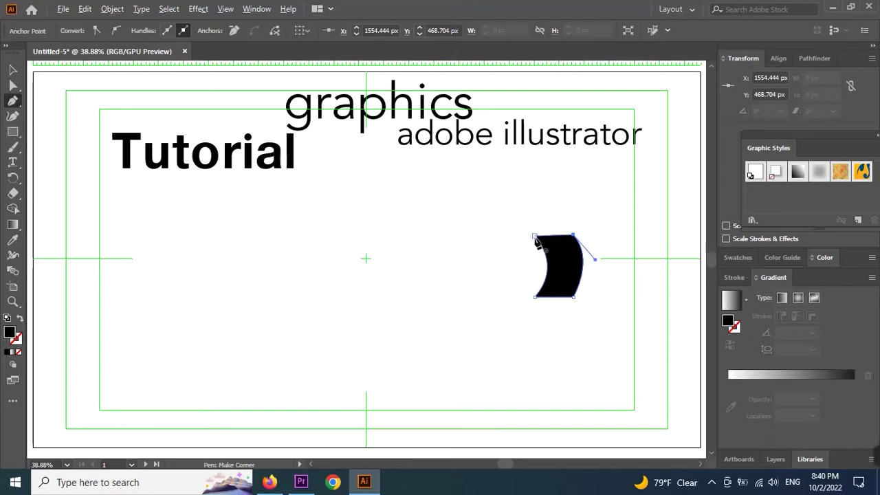
click(536, 238)
click(12, 70)
click(552, 336)
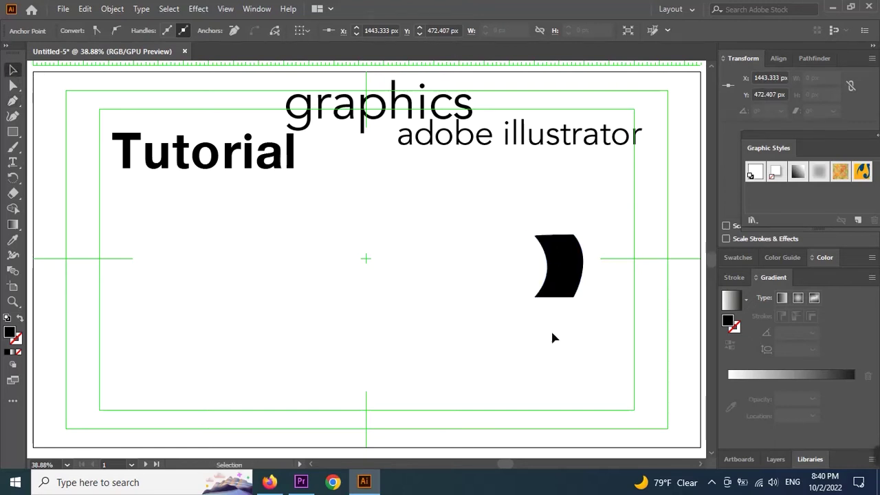
- Duplicate the curved shape to its left and shift the copy's left anchor points inward until it is about 52 px wide
click(563, 270)
drag(563, 275, 515, 275)
click(13, 85)
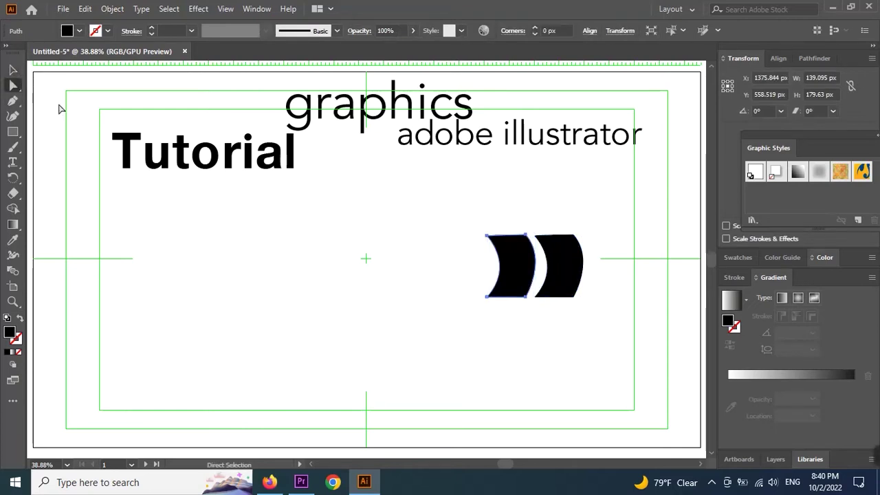
drag(481, 229, 495, 253)
drag(476, 281, 489, 310)
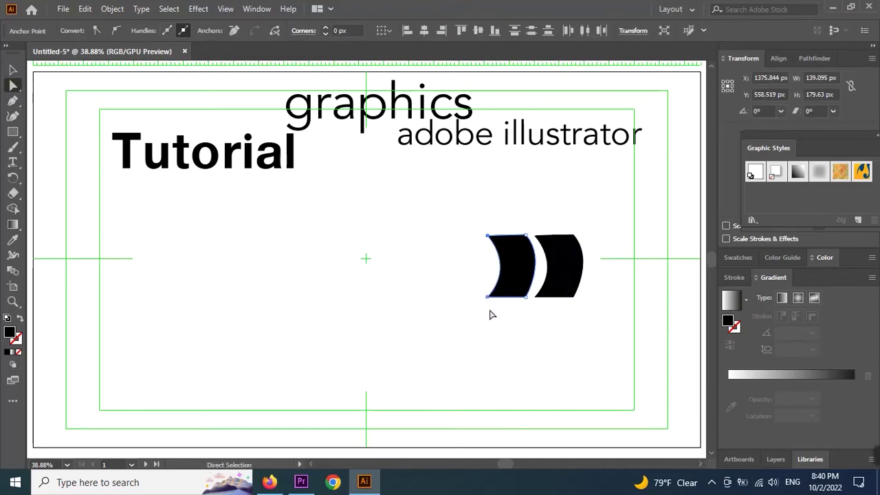
key(Right)
key(Right)
key(Right)
key(Right)
key(Right)
key(Right)
key(Right)
key(Right)
key(Right)
key(Right)
key(Right)
key(Right)
key(Right)
key(Right)
key(Right)
key(Right)
key(Right)
key(Right)
key(Right)
key(Right)
key(Right)
key(Right)
key(Right)
key(Right)
key(Right)
key(Right)
key(Right)
key(Right)
key(Right)
key(Right)
key(Right)
key(Right)
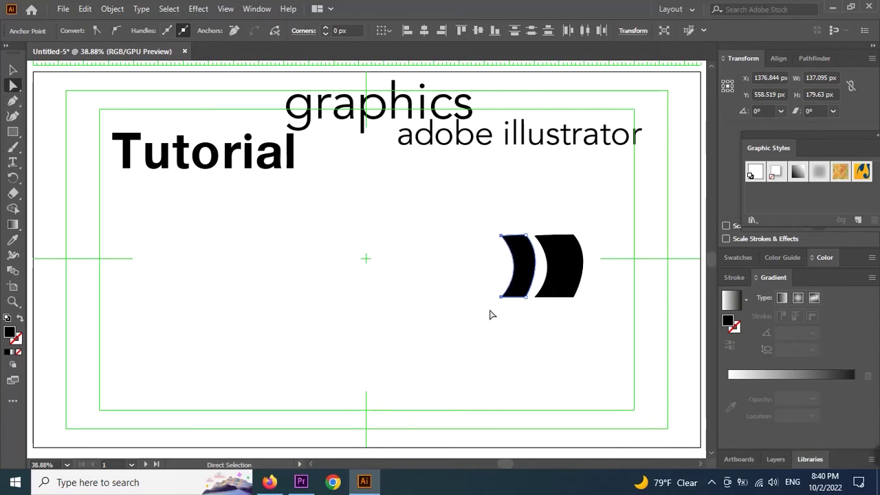
key(Right)
key(Right)
key(Right)
key(Right)
key(Right)
key(Right)
key(Right)
key(Right)
key(Right)
key(Right)
key(Right)
key(Right)
key(Right)
key(Right)
key(Right)
key(Right)
key(Right)
key(Right)
key(Right)
key(Right)
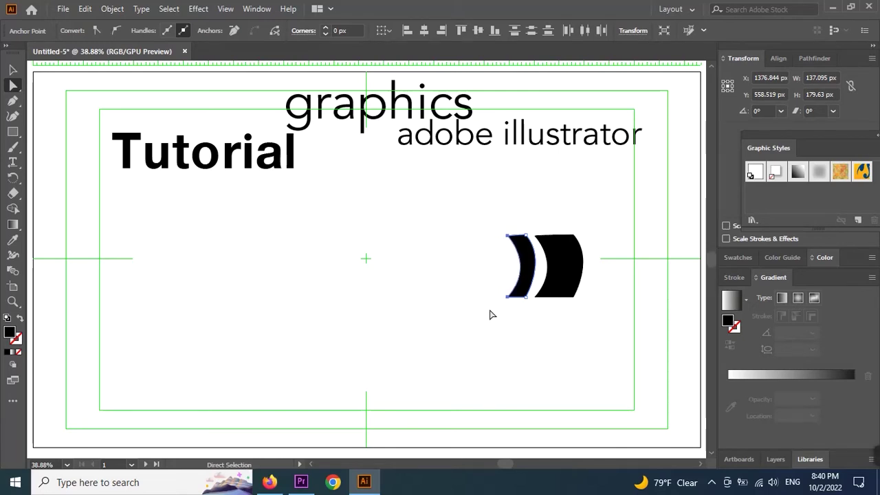
key(Right)
key(Right)
key(Right)
key(Right)
key(Right)
key(Right)
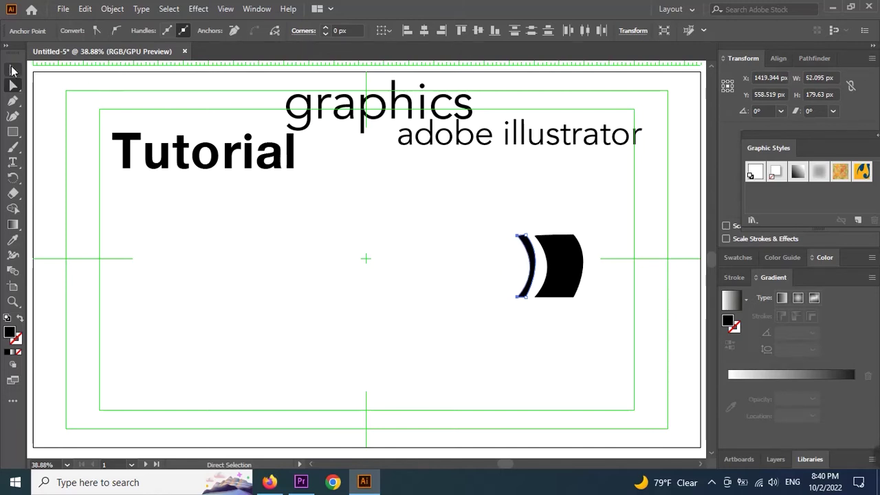
- Move the narrow curved strip closer to the eraser shape and place a copy of the strip to its left
click(12, 69)
drag(533, 248, 542, 256)
click(551, 341)
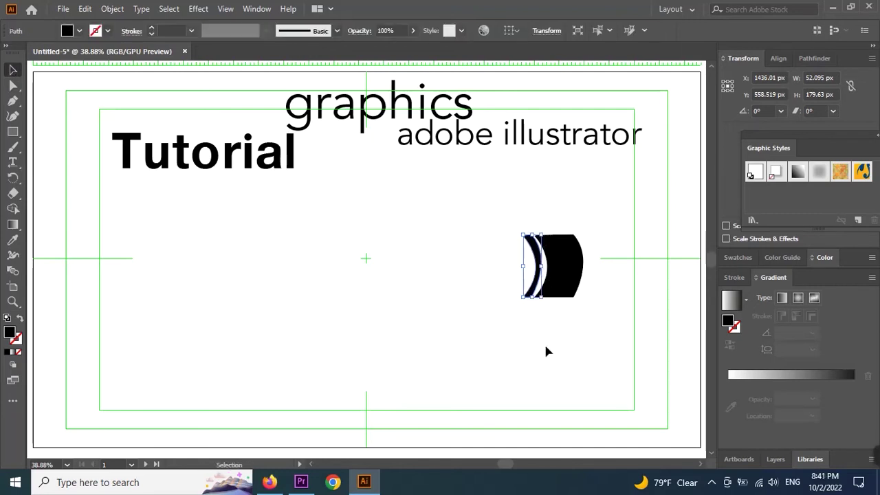
click(541, 272)
drag(535, 255, 520, 257)
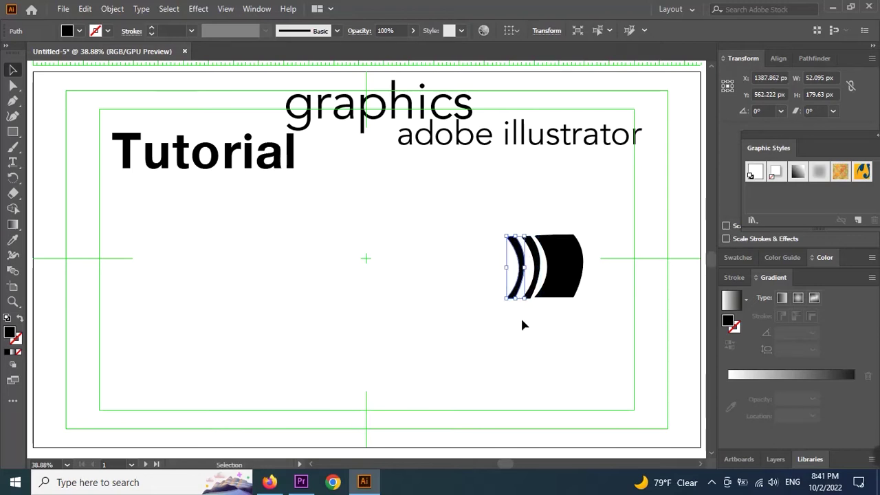
click(522, 330)
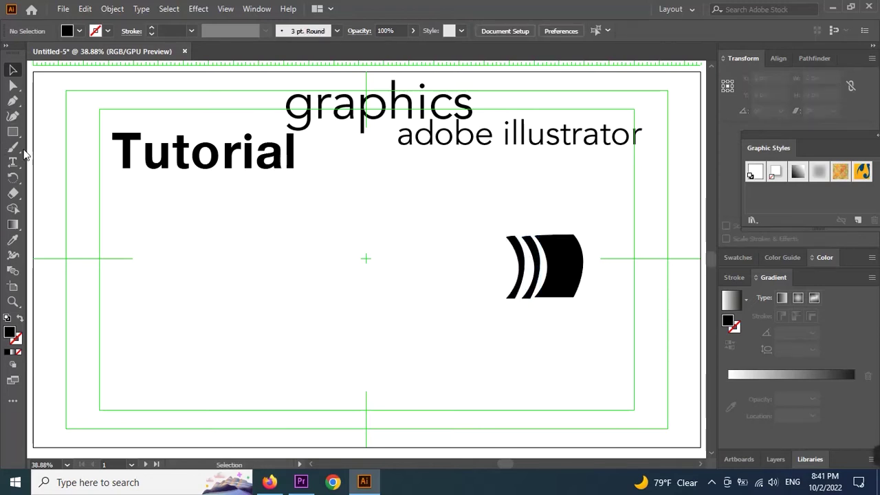
- Draw a closed pencil body with a pointed left tip beside the strips, about 942 px by 163 px, using the Pen tool
click(12, 101)
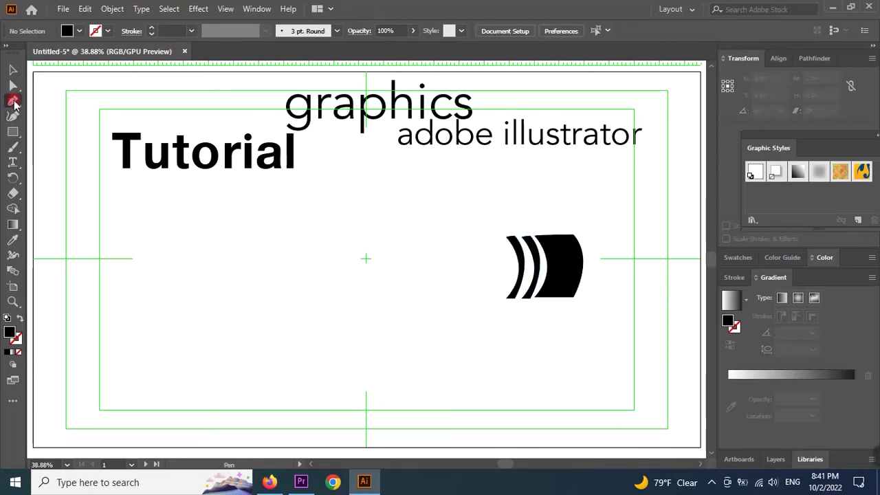
click(501, 237)
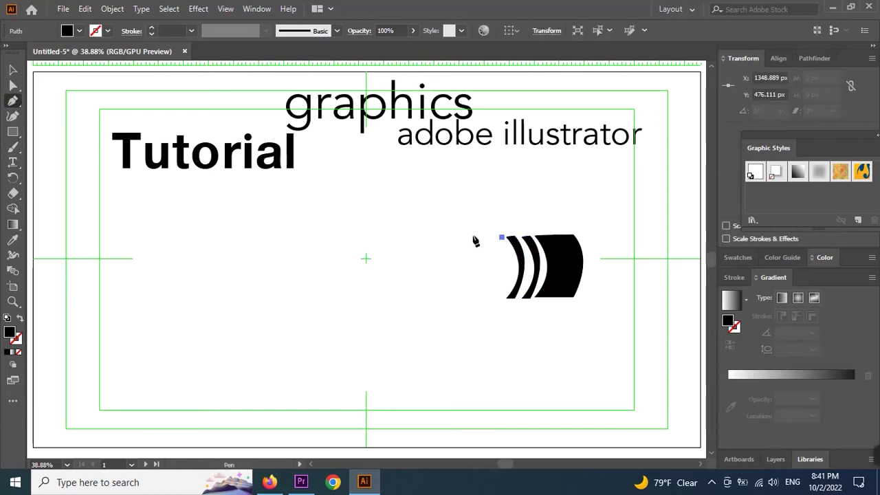
click(228, 237)
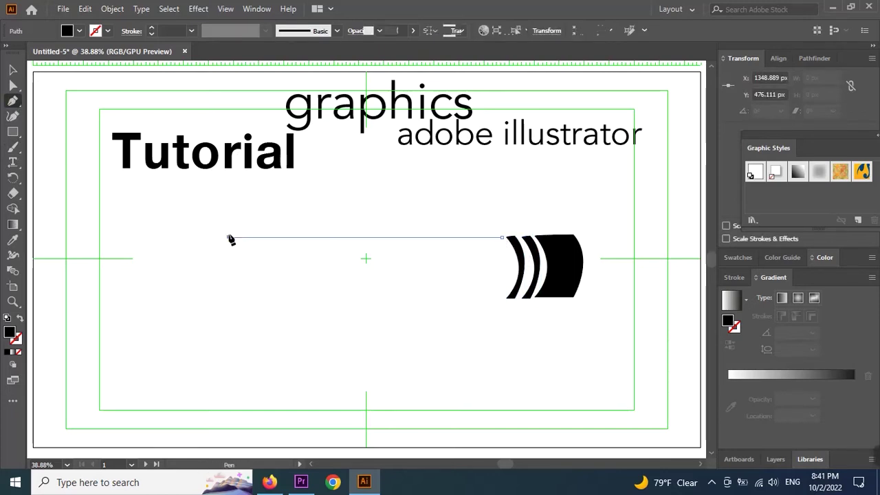
click(173, 278)
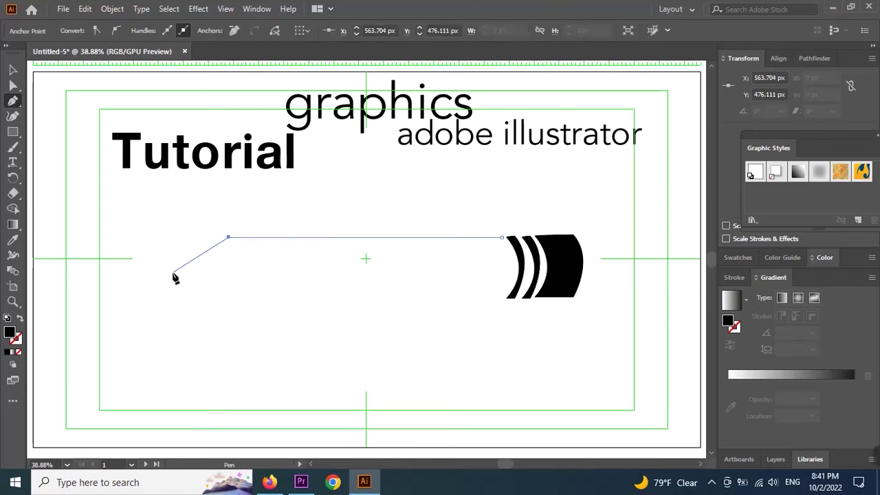
click(175, 271)
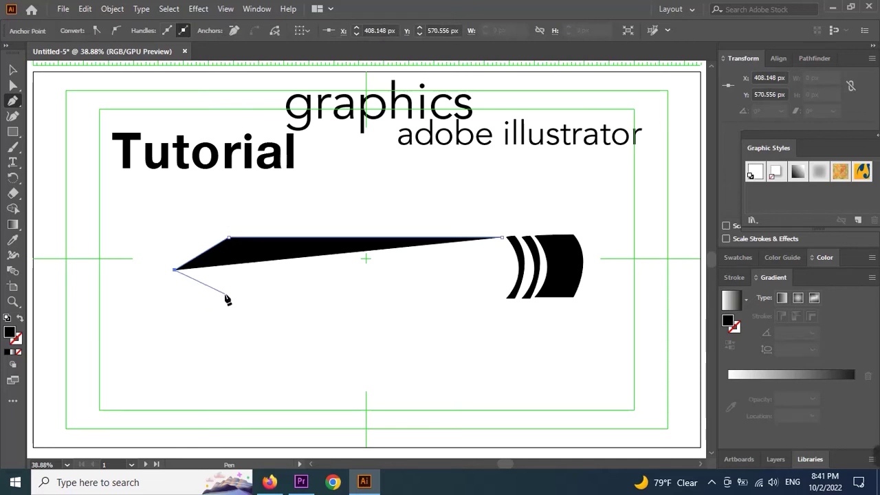
click(225, 294)
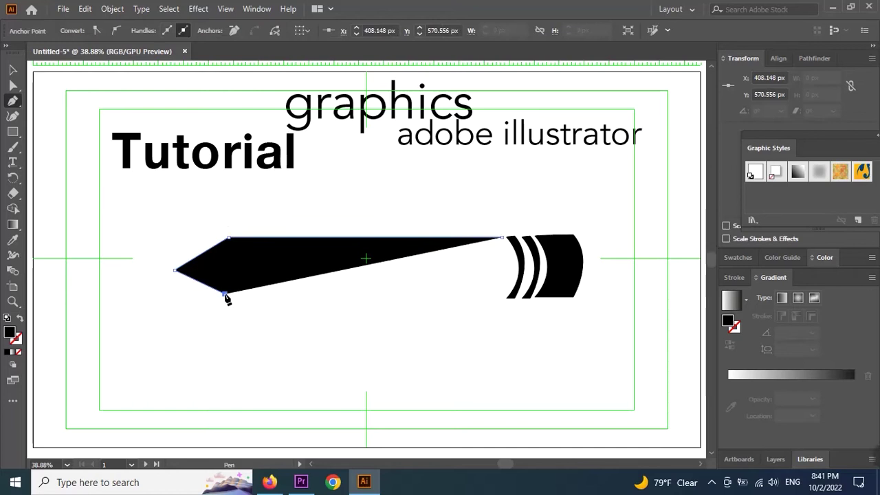
click(501, 294)
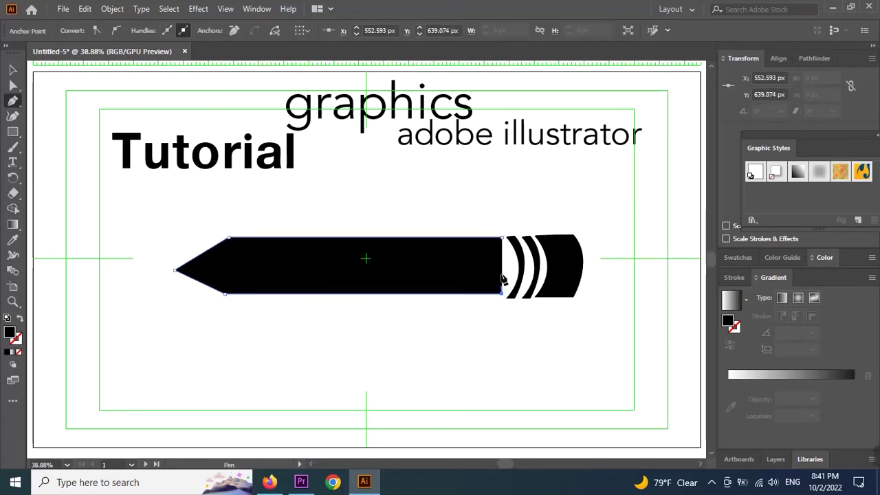
click(502, 237)
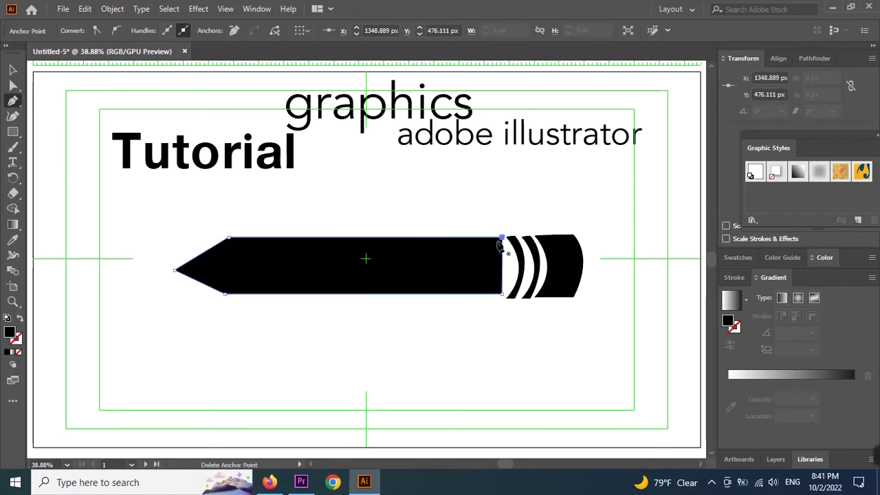
- Swap the fill and stroke of the pencil body to leave a black outline without fill
click(13, 70)
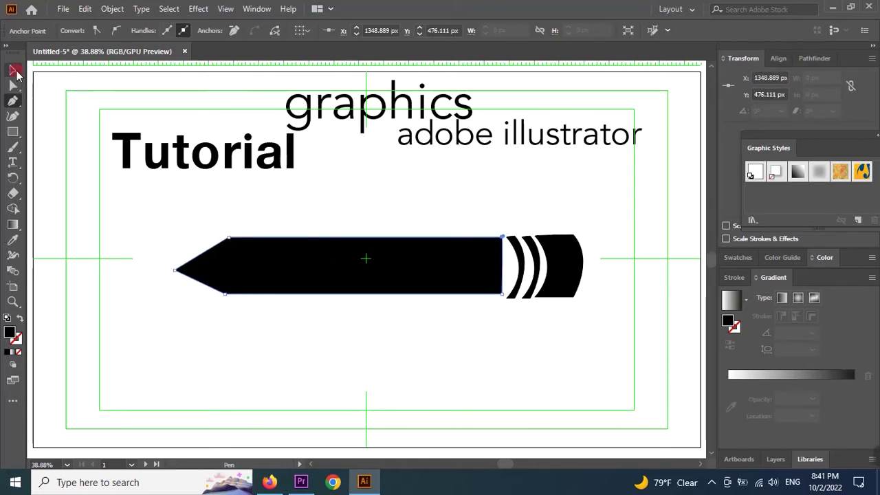
click(390, 276)
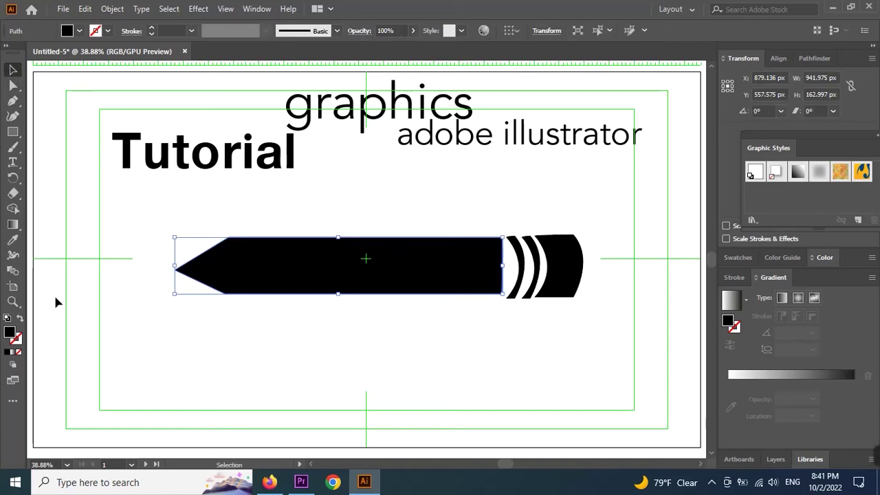
click(19, 320)
click(491, 339)
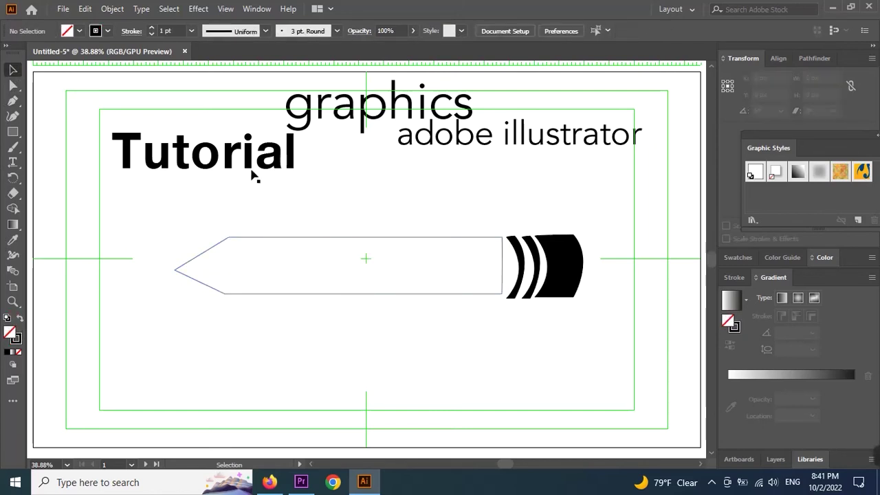
- Move "Tutorial" to the artboard's upper-left corner and shift "graphics" and "adobe illustrator" so that they overlap near the top centre
drag(274, 158, 238, 121)
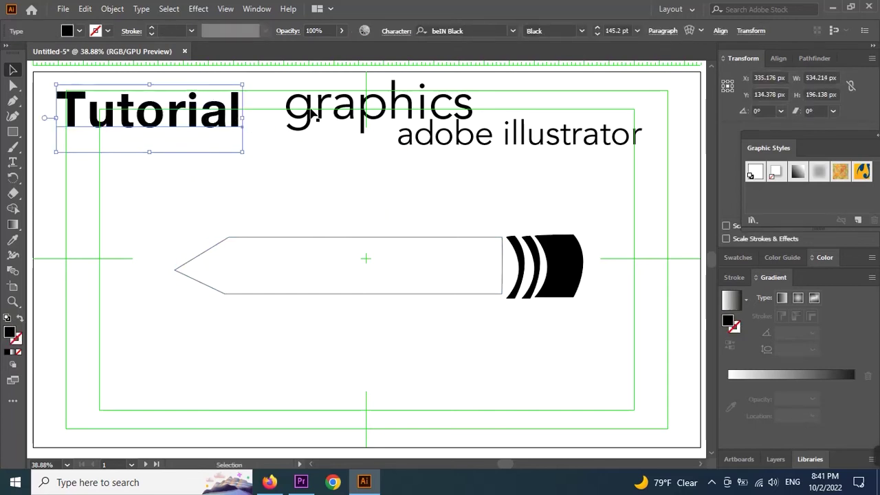
drag(312, 114, 320, 129)
mouse_move(591, 144)
mouse_down()
mouse_move(520, 149)
mouse_move(506, 141)
mouse_up()
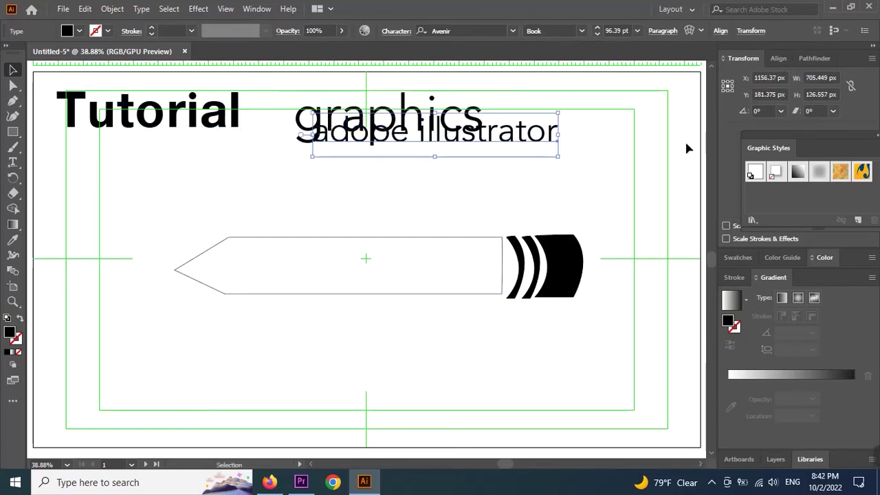
- Set the fill colour of the "adobe illustrator" text to blue 0067CE
double_click(11, 335)
mouse_move(173, 115)
mouse_down()
mouse_move(186, 105)
mouse_move(201, 119)
mouse_up()
drag(175, 78, 186, 78)
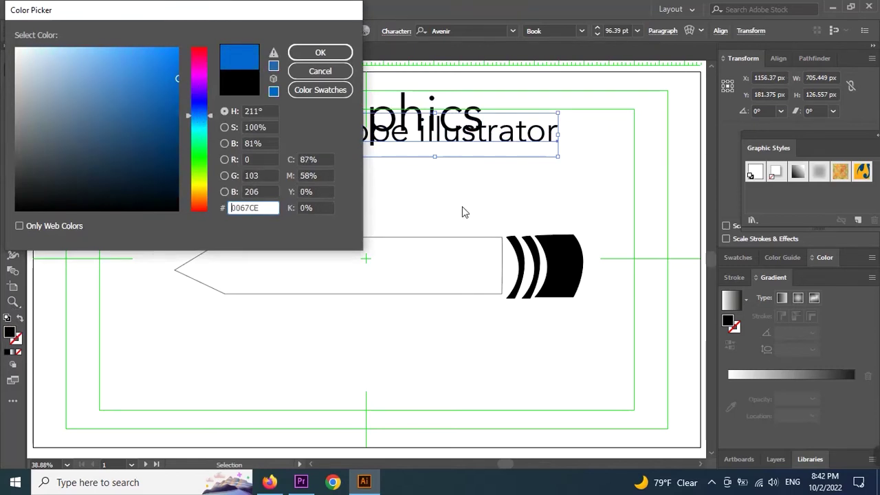
click(323, 53)
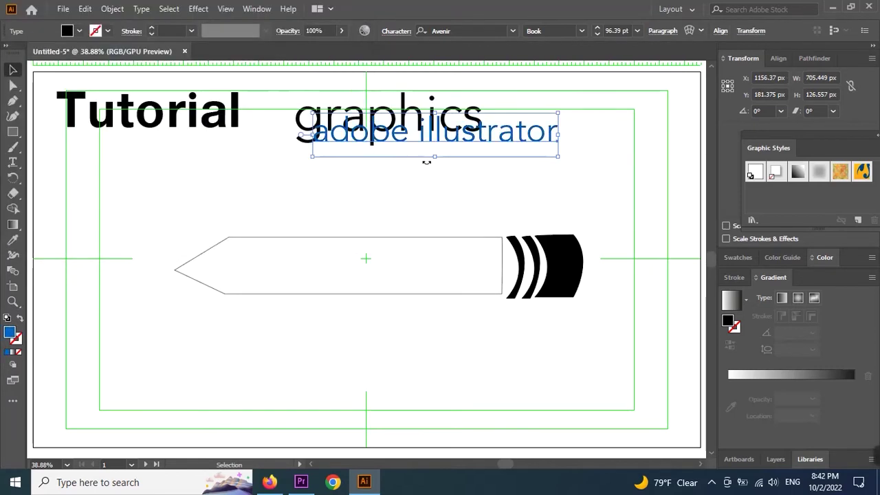
- Fill the "graphics" text with lime green and move it slightly below the "adobe illustrator" text, still overlapping it
click(466, 115)
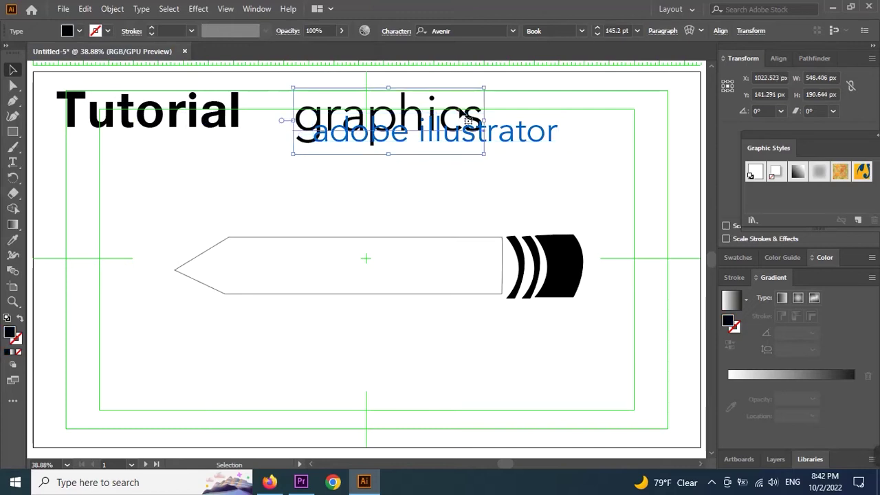
double_click(9, 333)
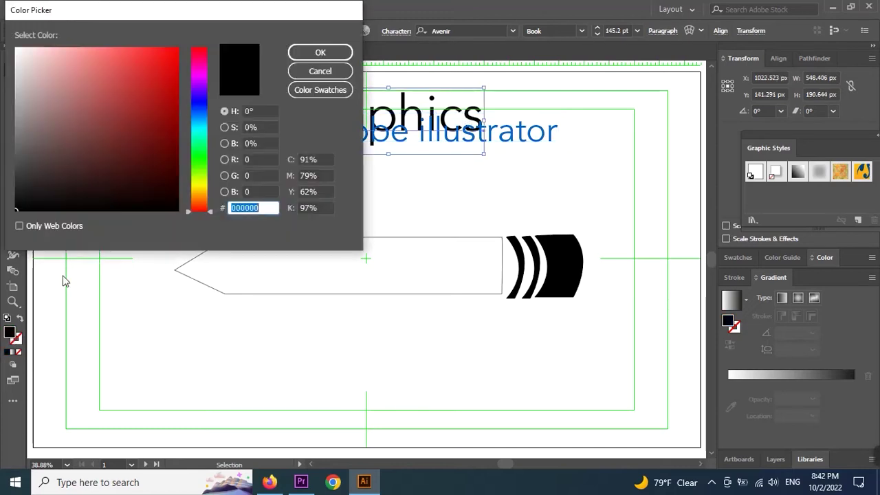
drag(199, 132, 198, 179)
drag(176, 52, 199, 29)
click(227, 79)
drag(175, 76, 182, 88)
click(343, 52)
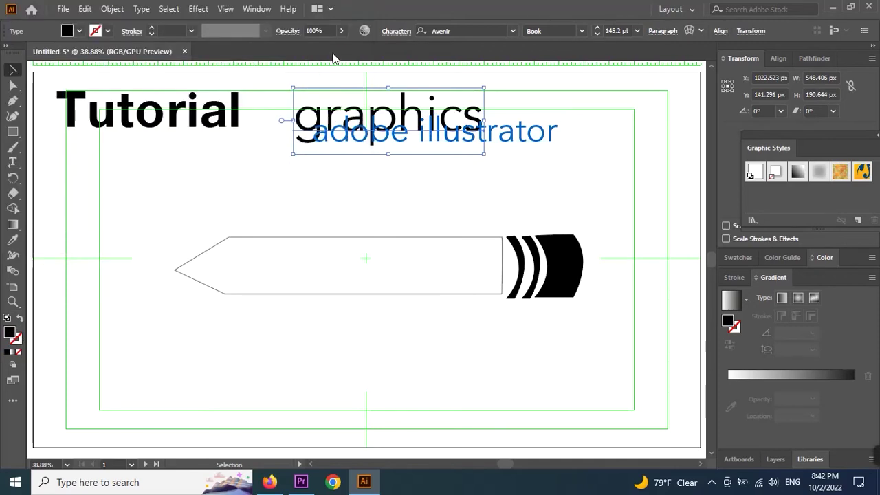
click(418, 161)
drag(383, 97, 419, 120)
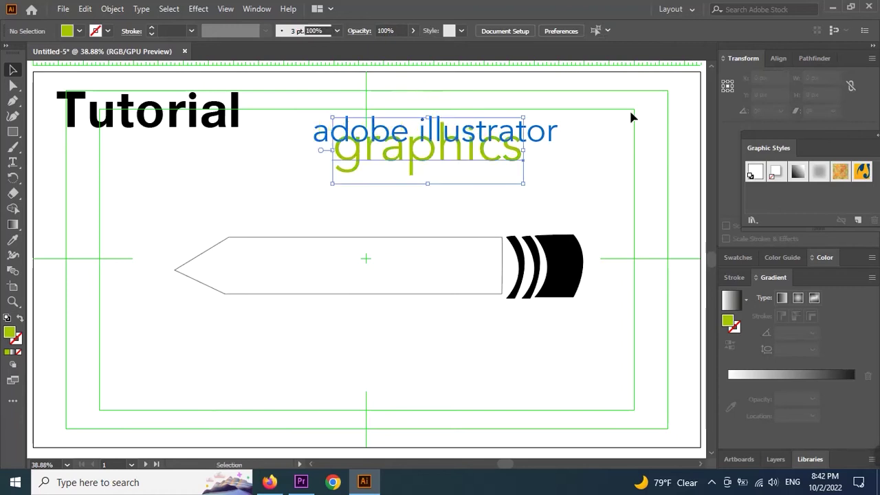
- Place a copy of the pencil outline above the artboard and copies of the blue and green texts just beneath it
key(z)
alt+click(469, 185)
alt+click(406, 293)
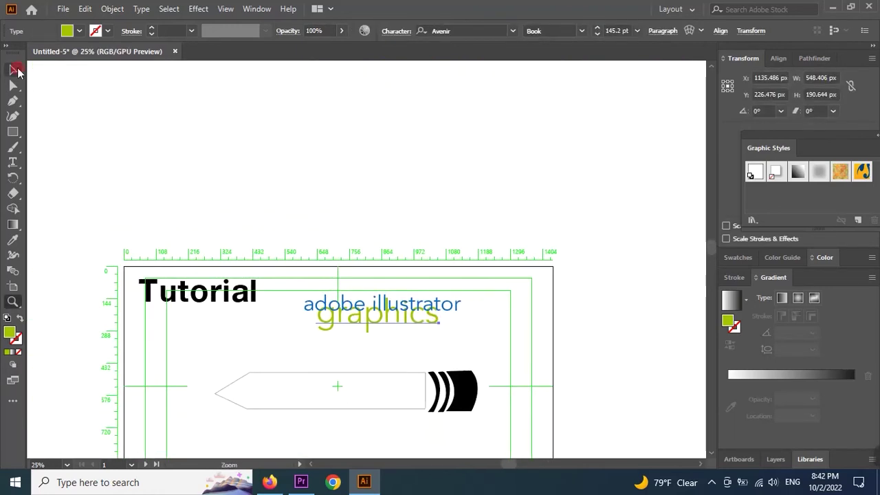
click(13, 70)
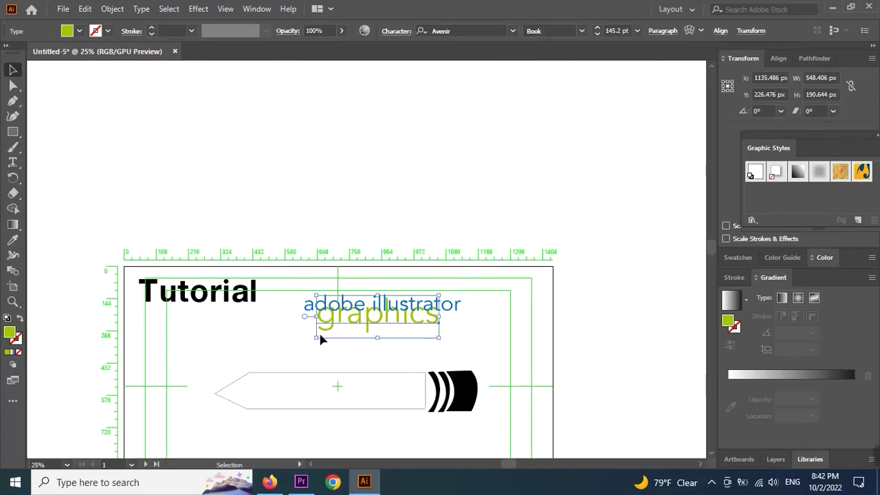
click(350, 376)
click(351, 379)
drag(351, 379, 350, 98)
mouse_move(488, 286)
mouse_down()
mouse_move(356, 335)
mouse_move(393, 303)
mouse_move(300, 166)
mouse_up()
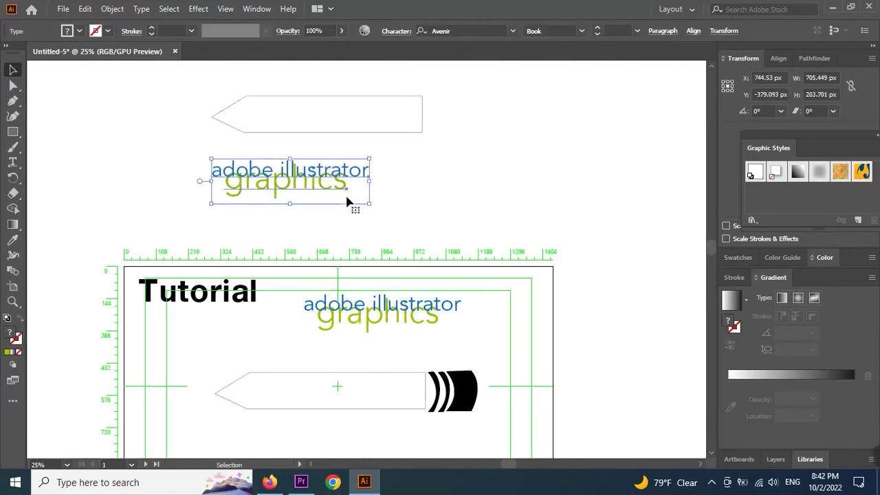
- Scatter smaller overlapping copies of the blue "adobe illustrator" and green "graphics" texts beneath the upper pencil outline, covering roughly its length
drag(365, 201, 335, 199)
- Expand all the scattered text copies above the artboard into shapes and group them
drag(483, 181, 189, 224)
right_click(384, 187)
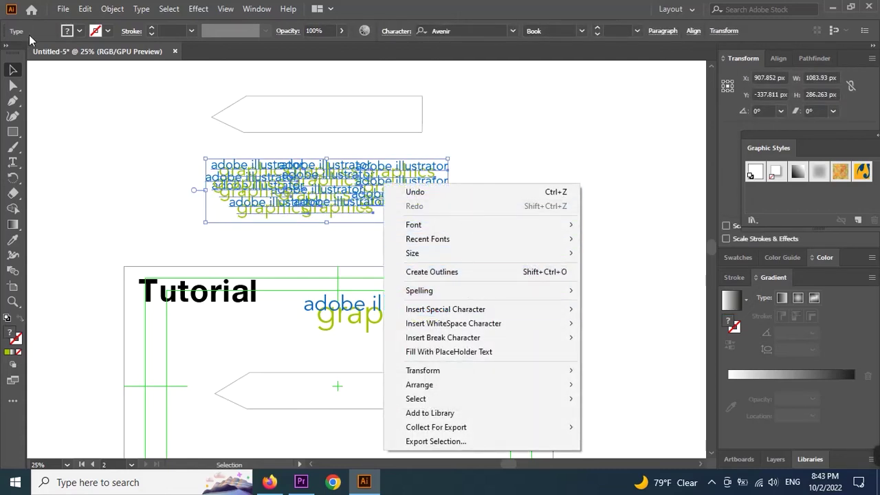
click(111, 8)
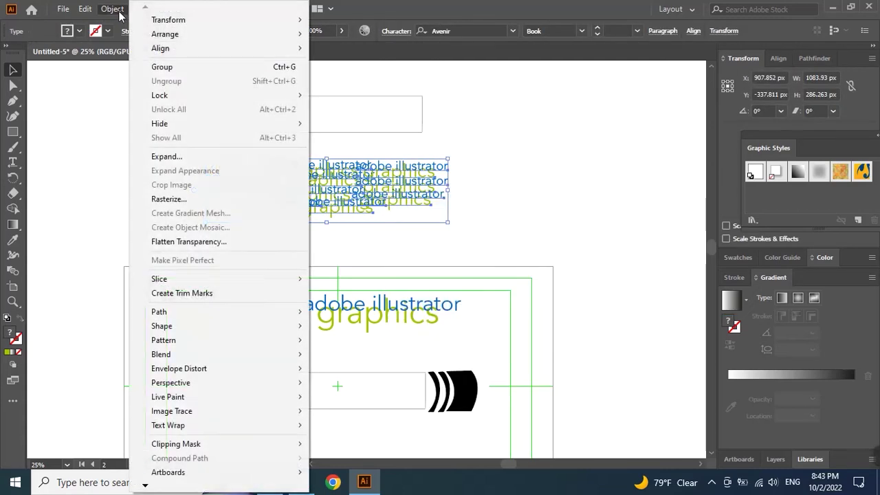
click(172, 153)
click(42, 191)
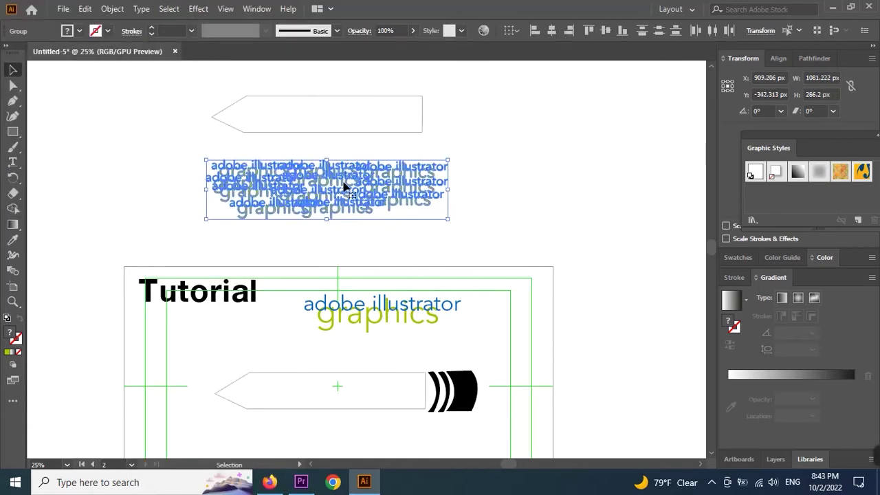
right_click(346, 186)
click(406, 280)
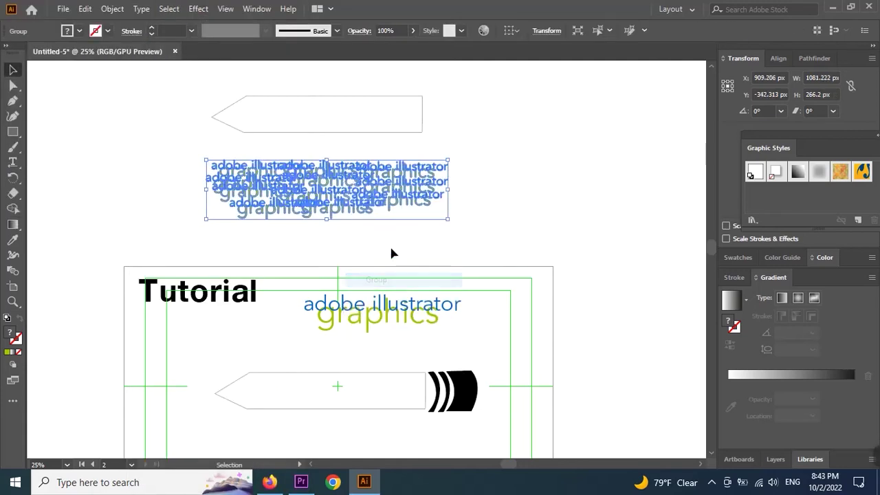
click(366, 136)
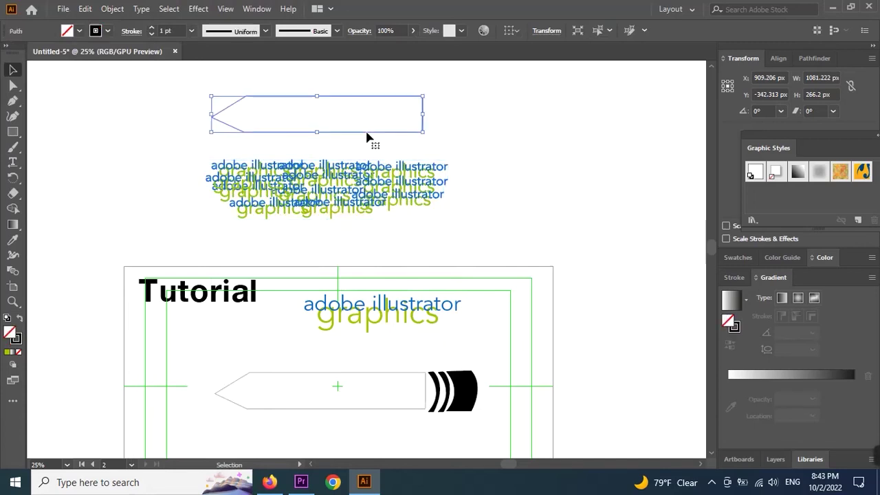
key(Delete)
key(ctrl+z)
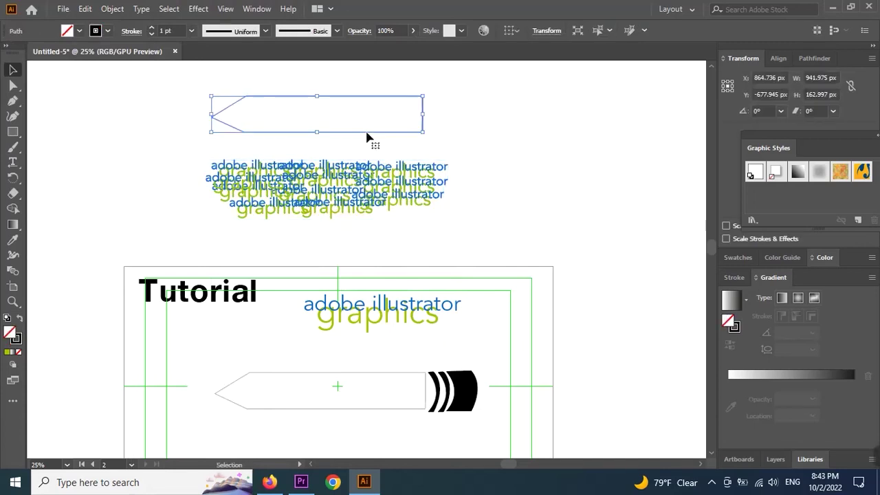
key(ctrl+z)
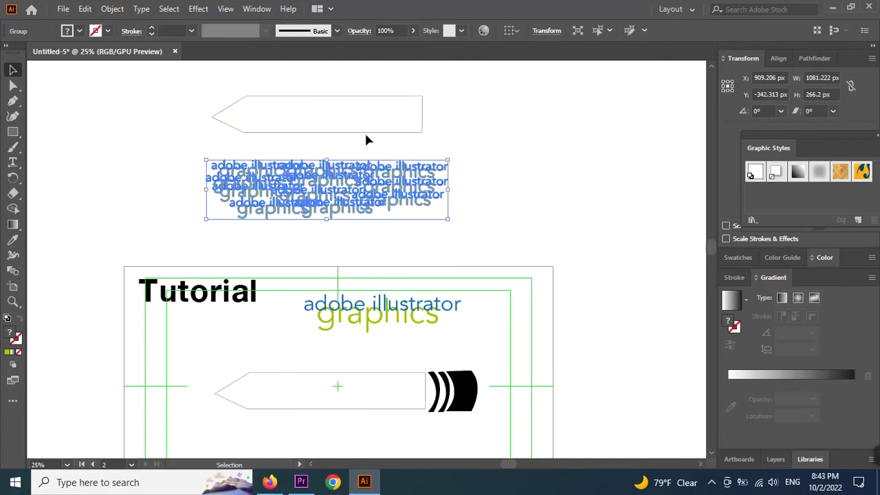
key(ctrl+z)
- Move the upper pencil outline over the grouped text copies and use it as a clipping mask for them
drag(366, 135, 365, 207)
drag(479, 173, 368, 215)
key(ctrl+7)
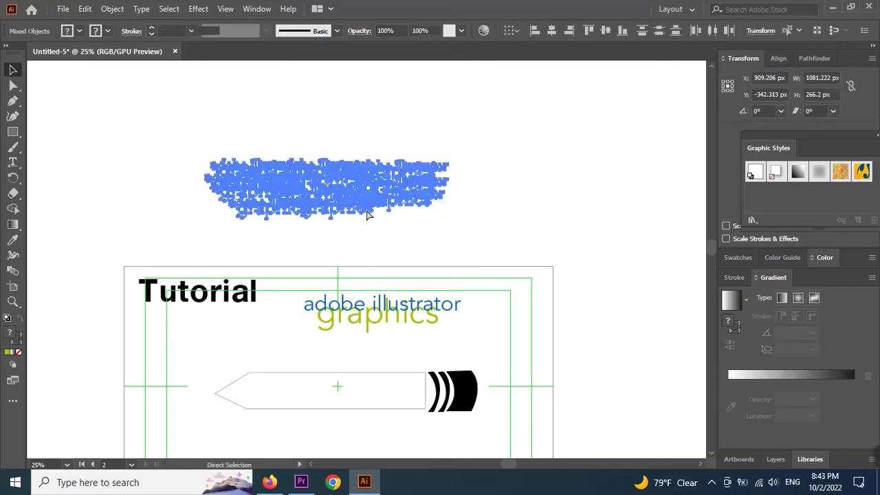
click(393, 210)
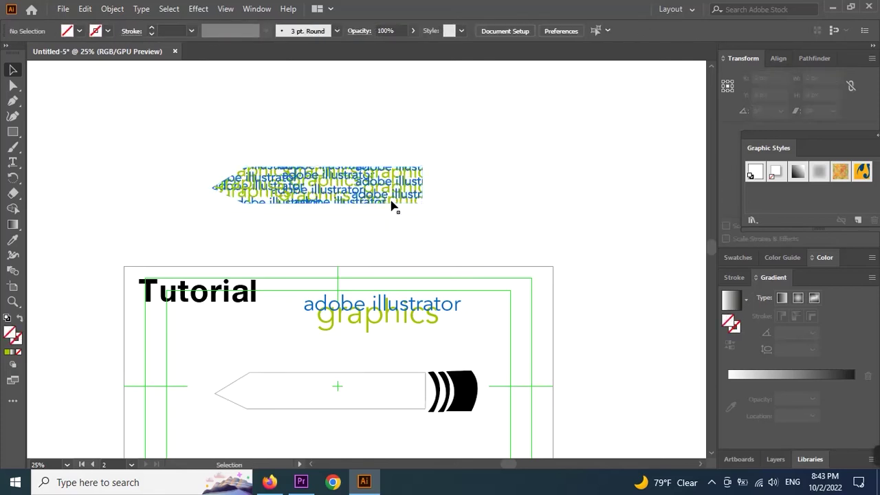
- Remove the empty pencil outline on the artboard and put the text-filled pencil in its place, against the black stripes
key(ctrl+r)
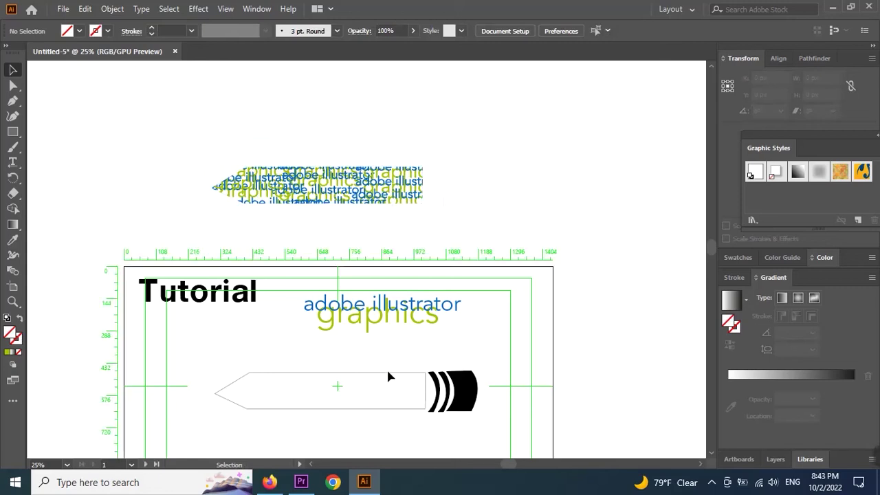
click(391, 380)
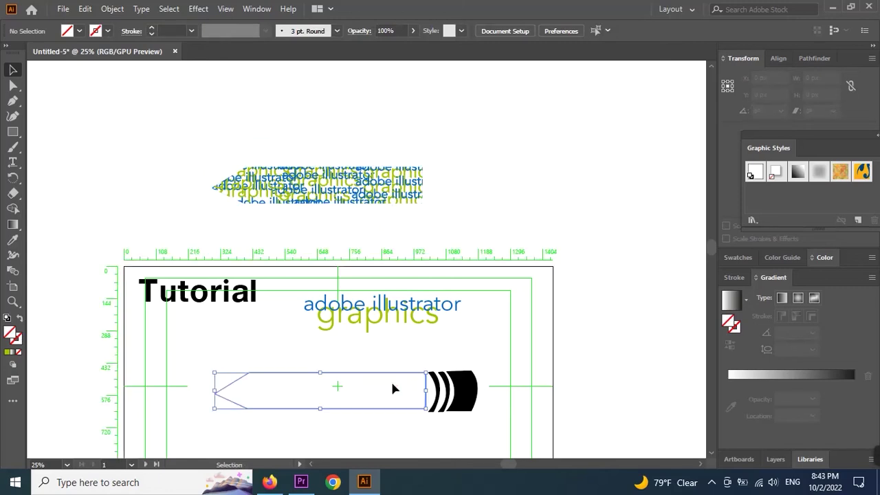
key(ctrl+x)
drag(363, 187, 373, 391)
key(ctrl+r)
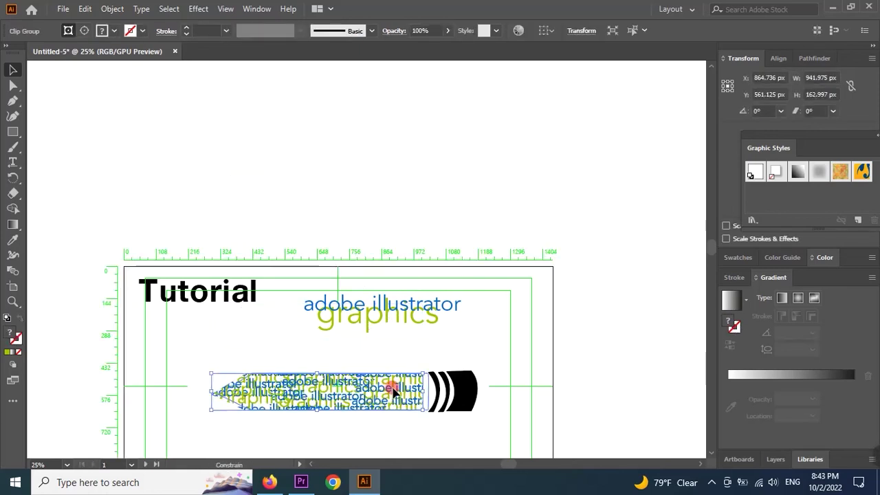
click(493, 357)
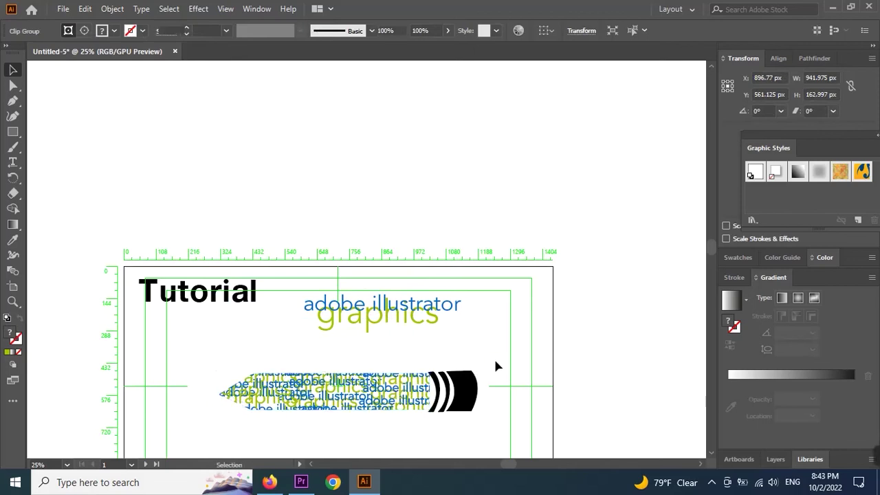
- Scale "Tutorial" down to about 450 px wide and place it over the middle of the text-filled pencil
drag(390, 396, 397, 278)
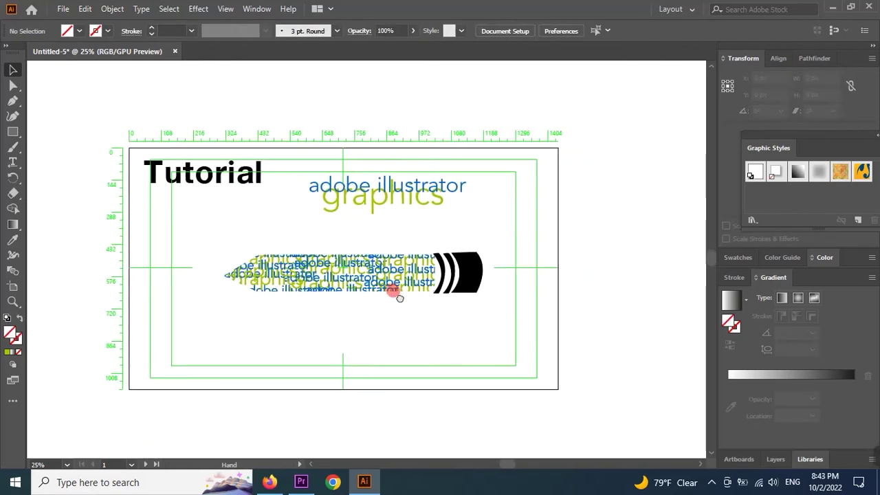
click(221, 177)
drag(222, 173, 240, 214)
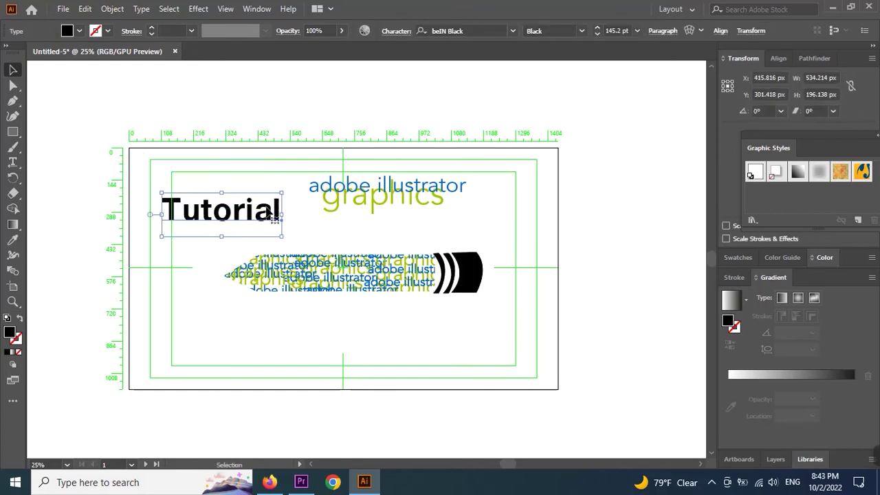
mouse_move(281, 190)
mouse_down()
mouse_move(262, 199)
mouse_move(367, 277)
mouse_up()
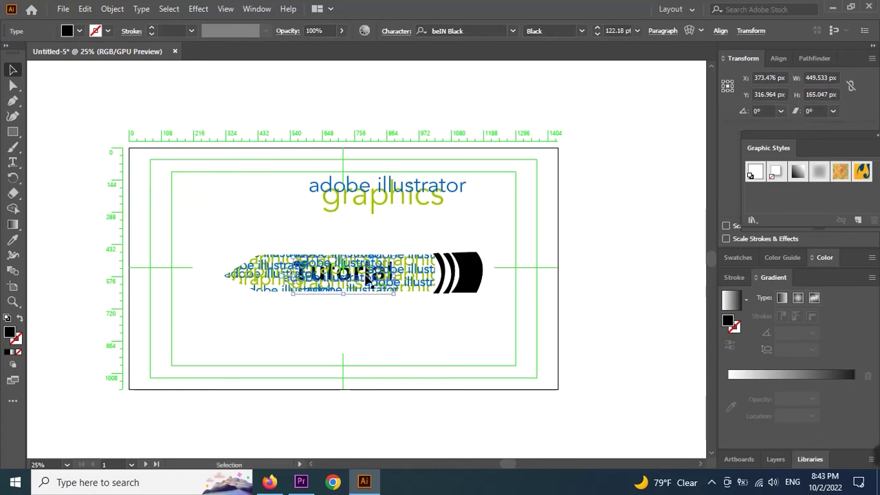
click(388, 328)
click(405, 328)
drag(405, 328, 420, 295)
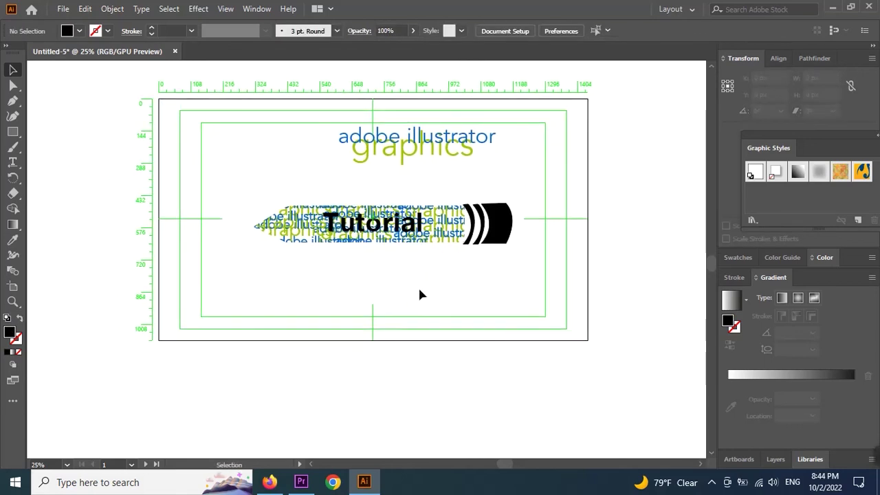
- Draw a small solid black triangle pointing left with the Pen tool, just above the pencil's tip
key(z)
click(318, 227)
click(317, 226)
click(318, 226)
drag(397, 275, 448, 261)
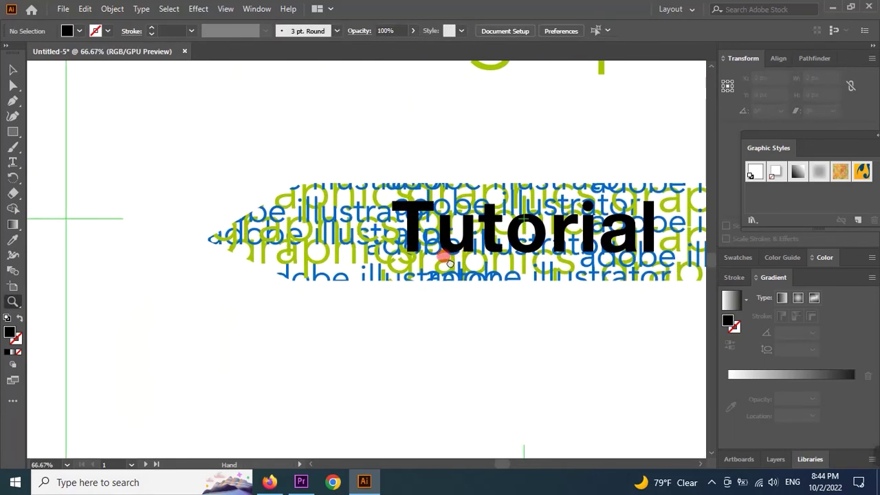
click(12, 100)
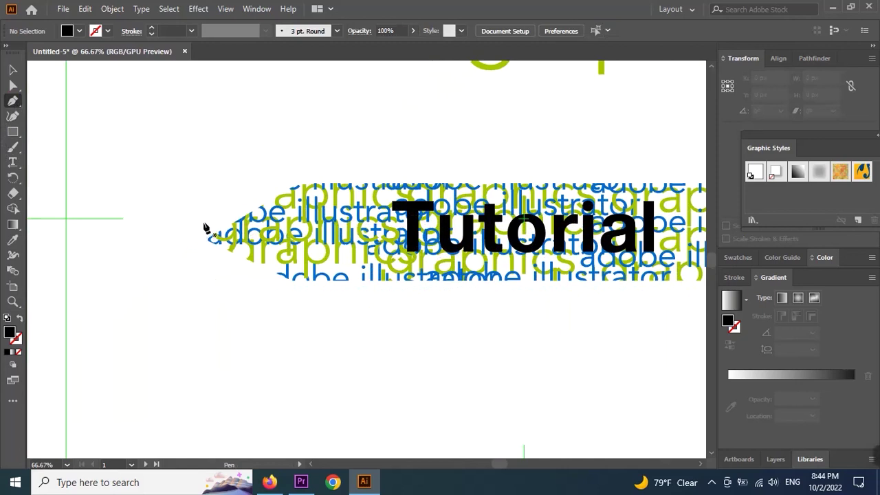
click(197, 199)
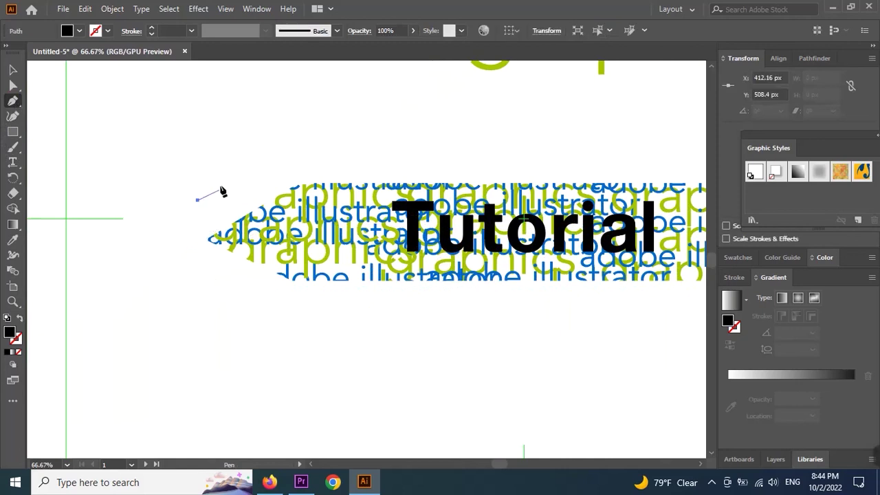
click(236, 176)
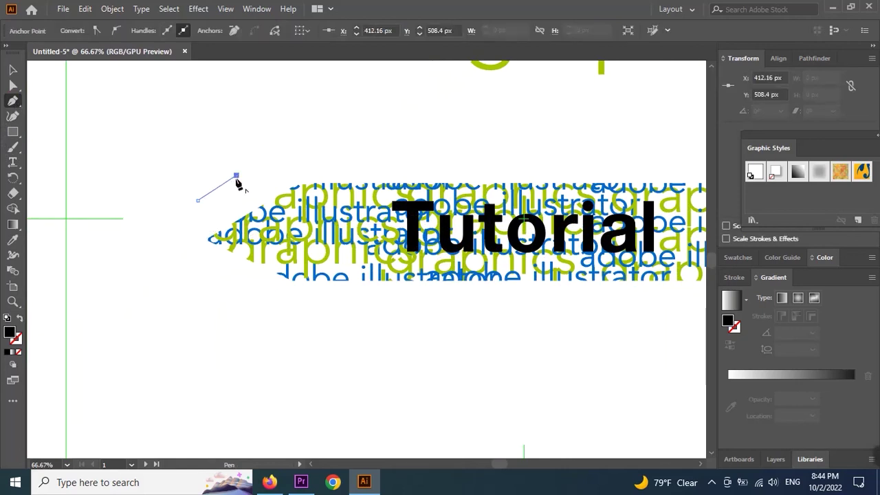
click(236, 219)
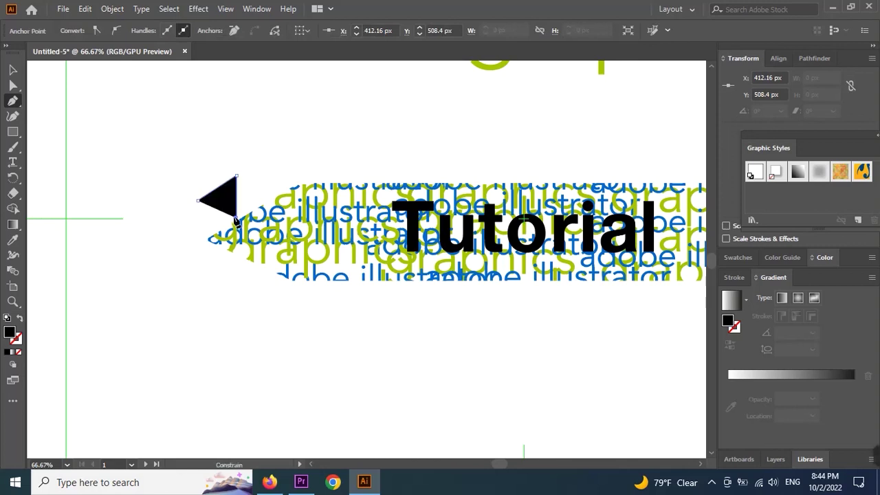
click(197, 200)
- Move the black triangle onto the pencil's pointed end so that it forms the lead tip
click(13, 70)
drag(221, 201, 230, 242)
click(266, 328)
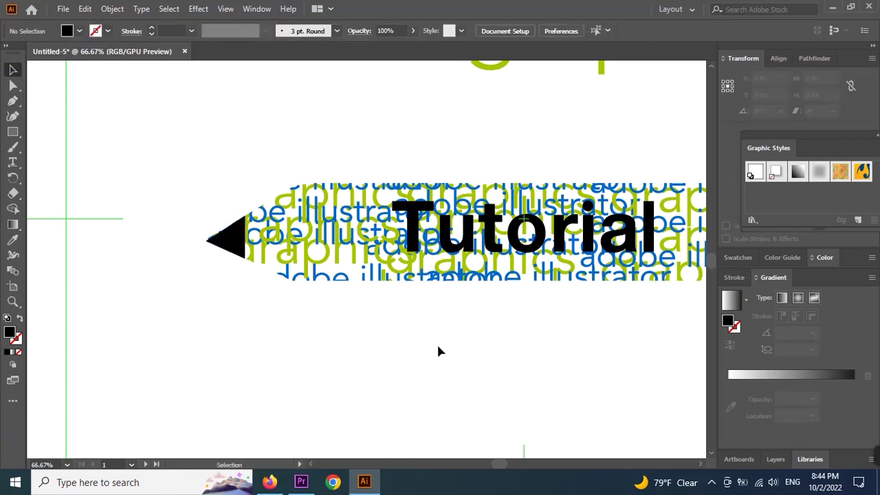
- Delete the original "adobe illustrator" and "graphics" texts above the pencil on the artboard
key(z)
alt+click(483, 263)
alt+click(480, 262)
drag(366, 292, 423, 288)
click(13, 70)
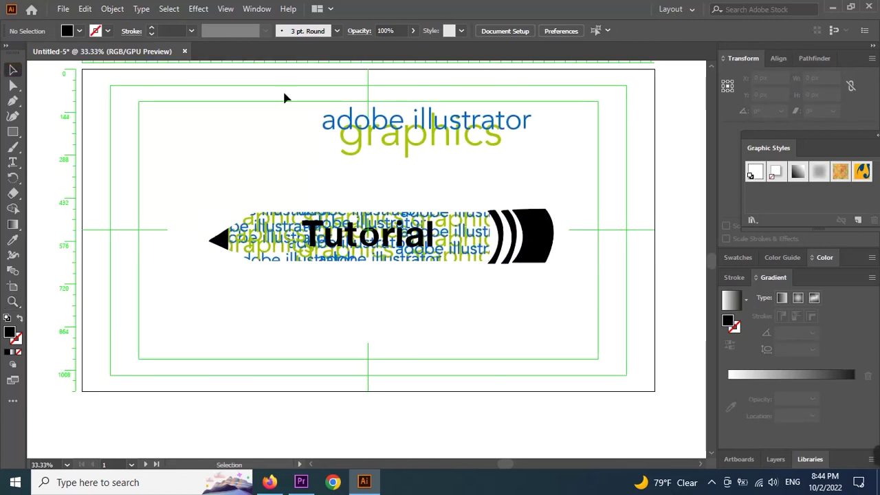
drag(278, 103, 563, 156)
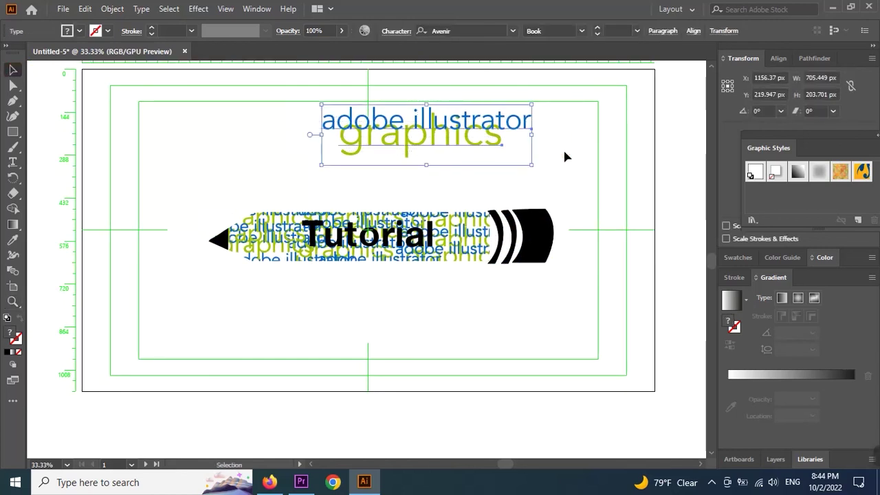
key(Delete)
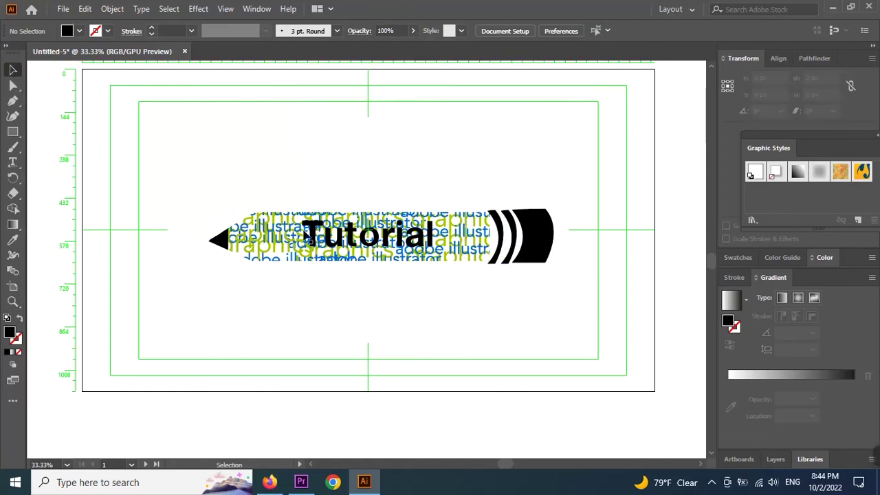
mouse_move(861, 471)
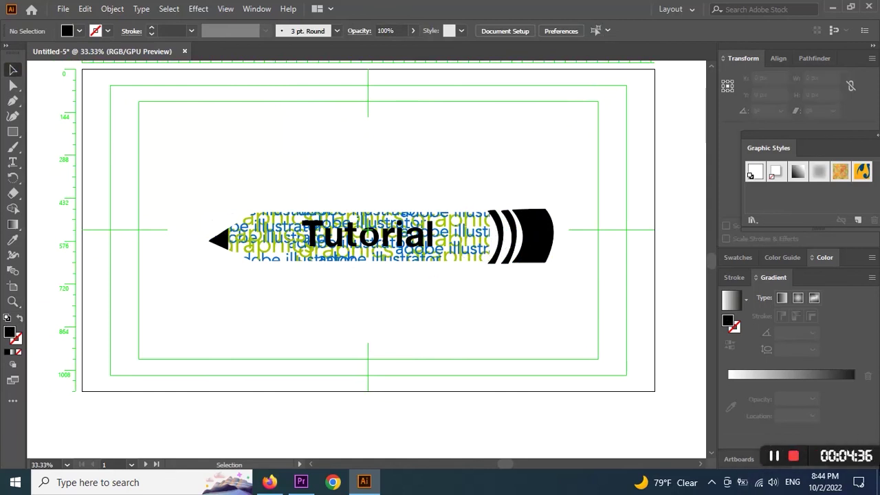